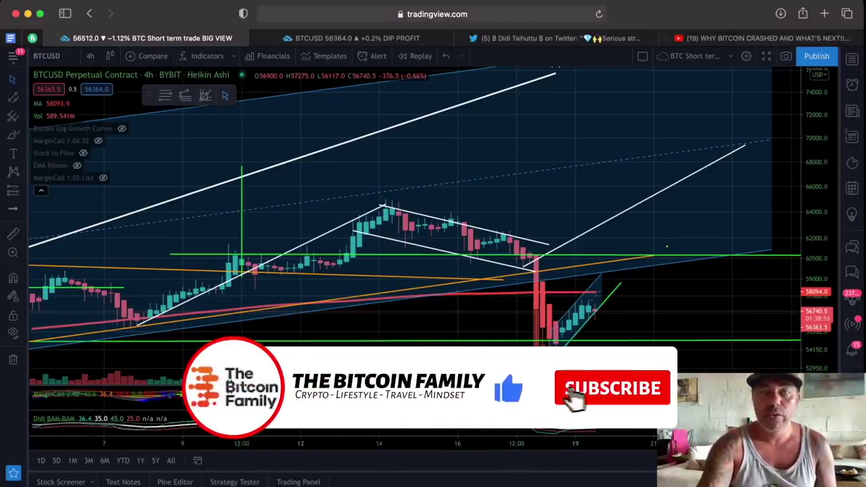
Zoom and pan the BTCUSD 4h chart onto the sharp drop and the rebound channel below 58094.
scroll(581, 209, "up", 2)
scroll(582, 209, "up", 1)
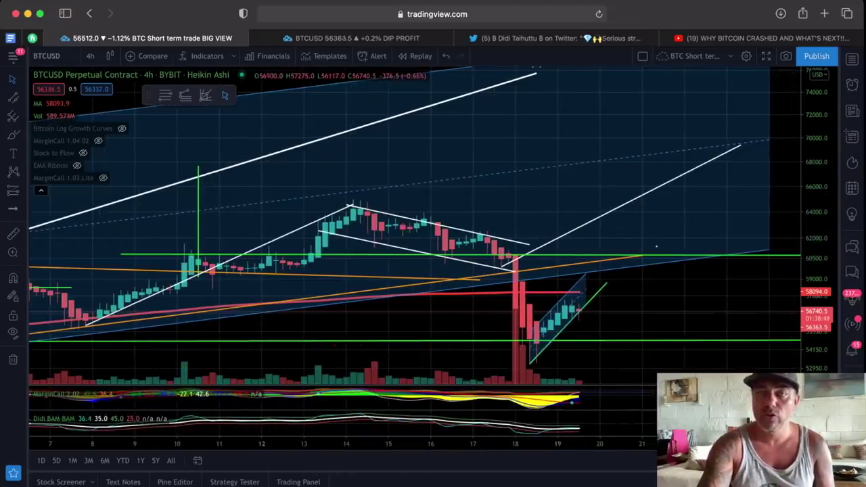
left_click_drag(656, 250, 653, 306)
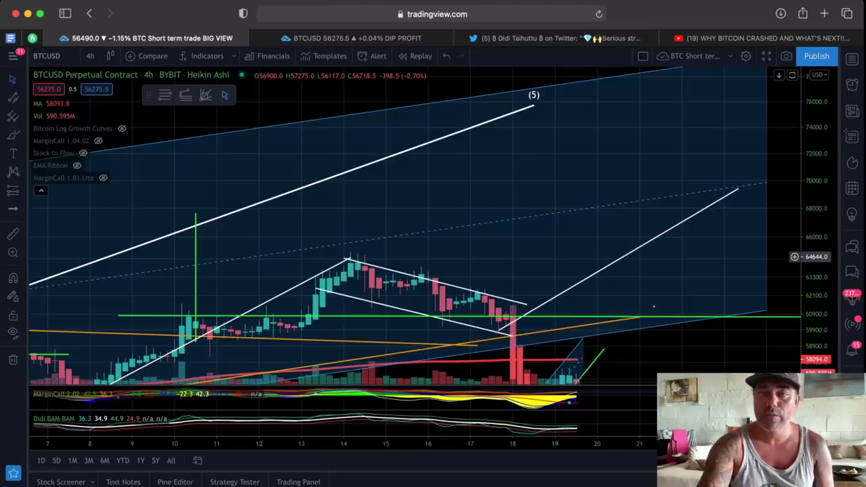
scroll(654, 307, "down", 5)
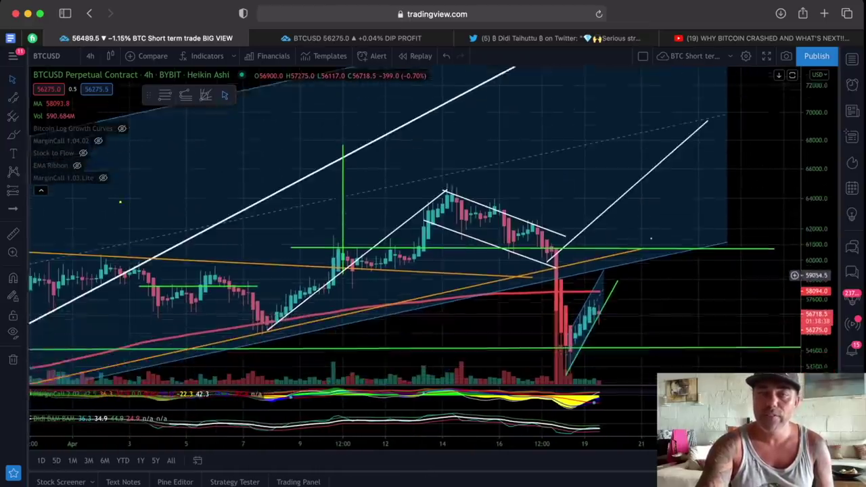
left_click_drag(654, 275, 651, 265)
scroll(653, 270, "up", 2)
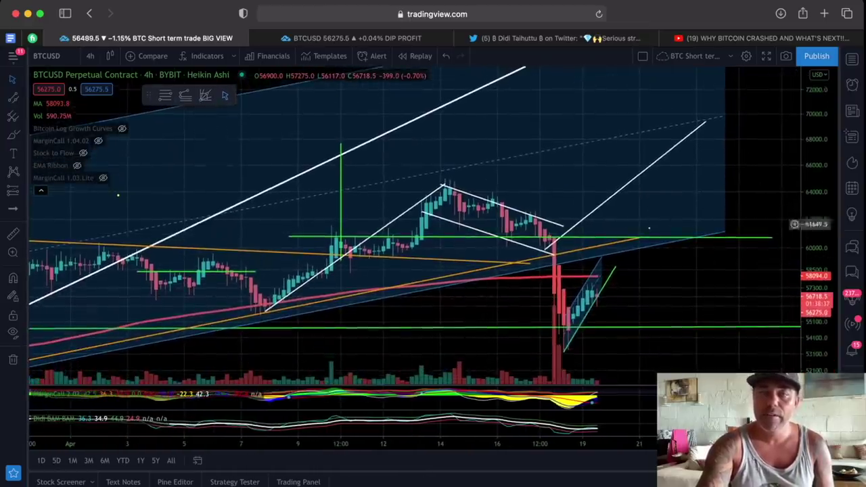
scroll(656, 229, "up", 2)
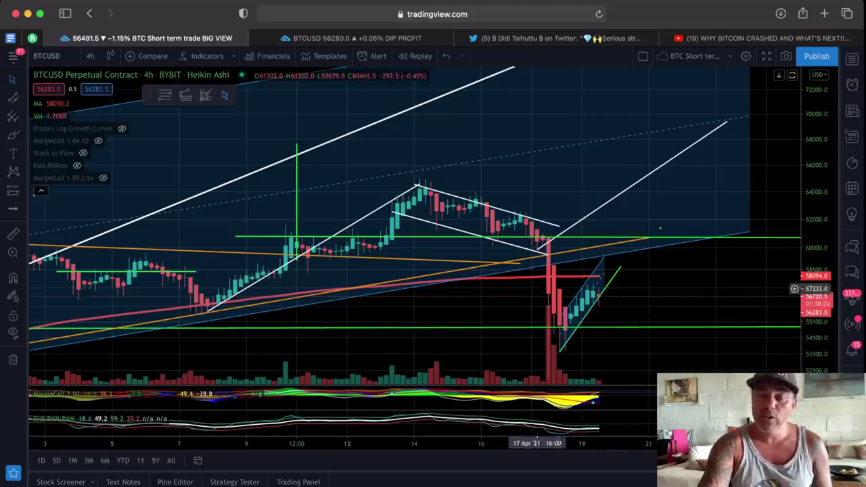
scroll(559, 327, "up", 3)
scroll(585, 329, "up", 5)
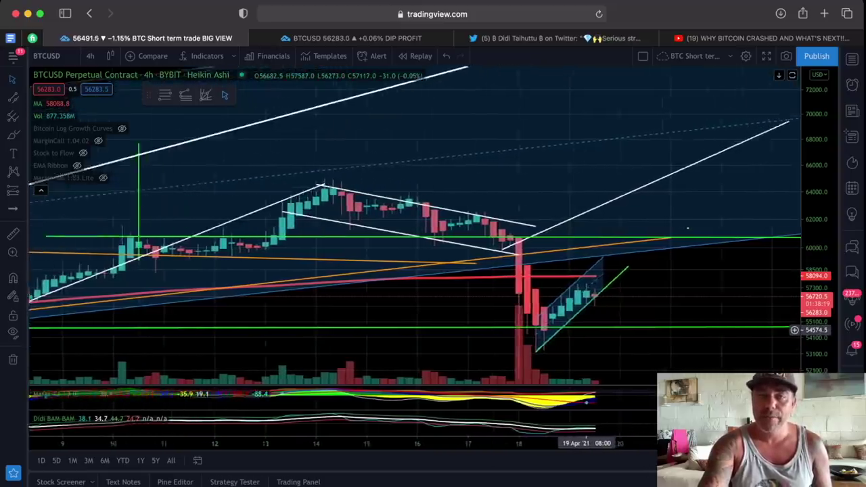
Stretch the price scale, extend the rebound channel's right end slightly, and select the channel.
left_click_drag(815, 329, 795, 228)
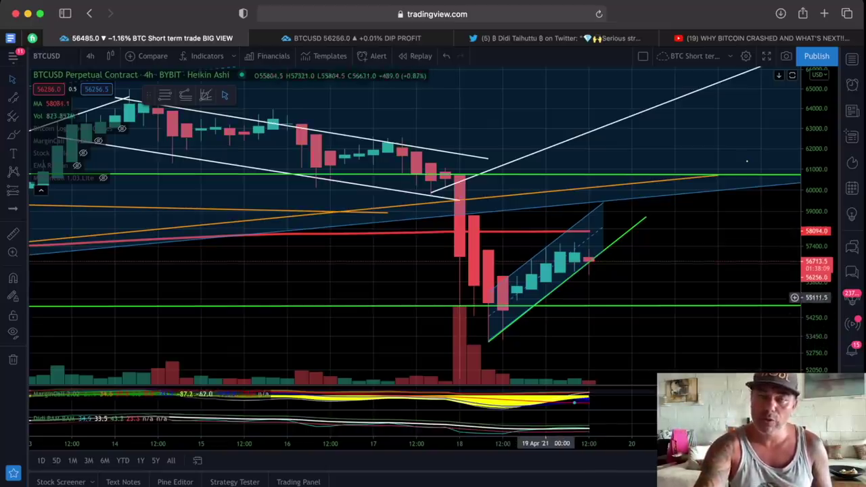
left_click_drag(603, 250, 603, 253)
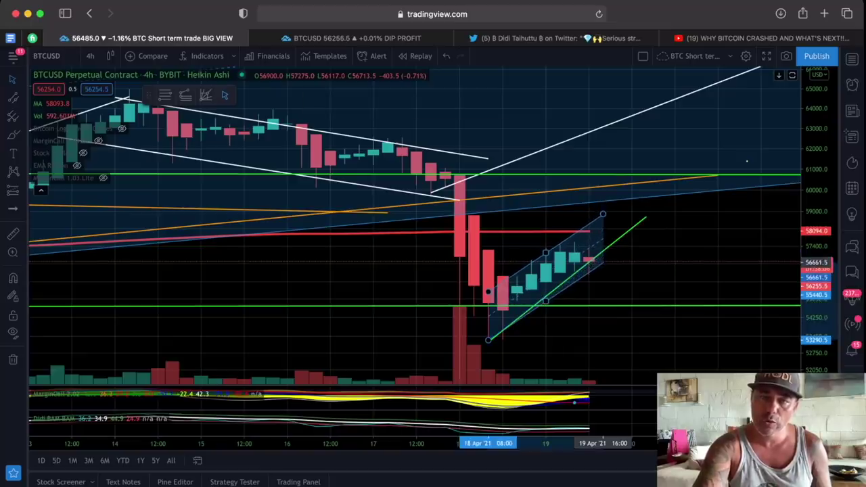
left_click(488, 339)
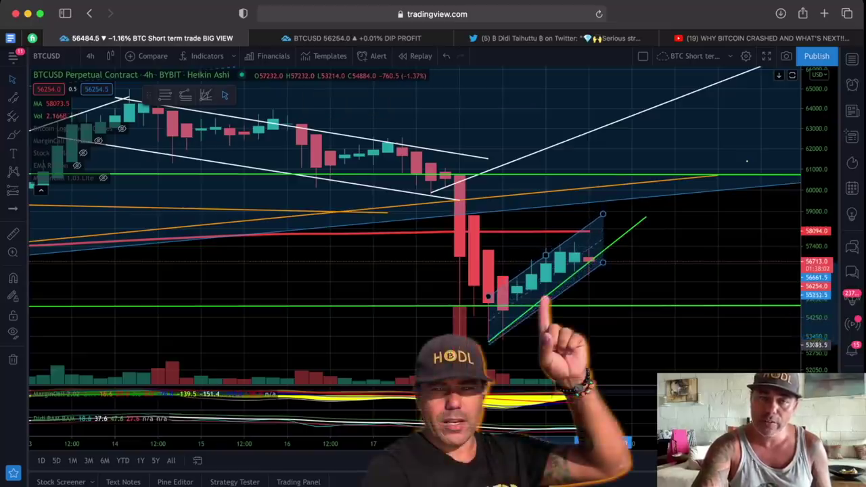
scroll(572, 295, "up", 5)
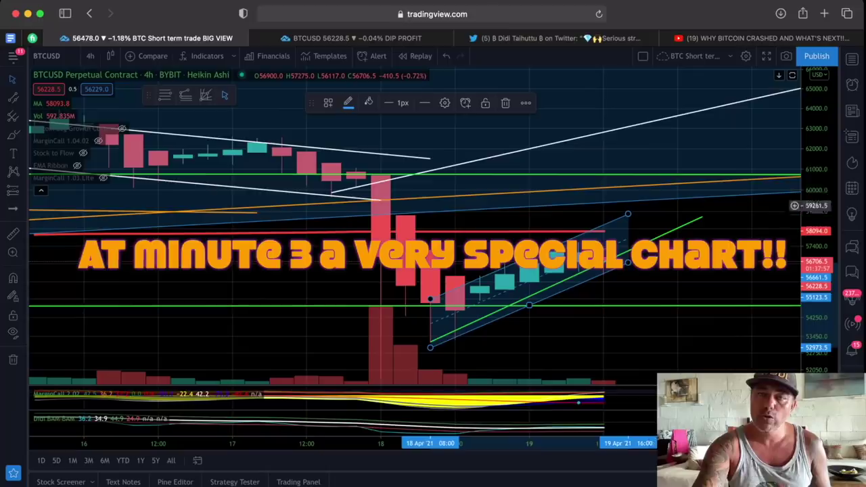
scroll(647, 203, "down", 2)
scroll(794, 191, "down", 4)
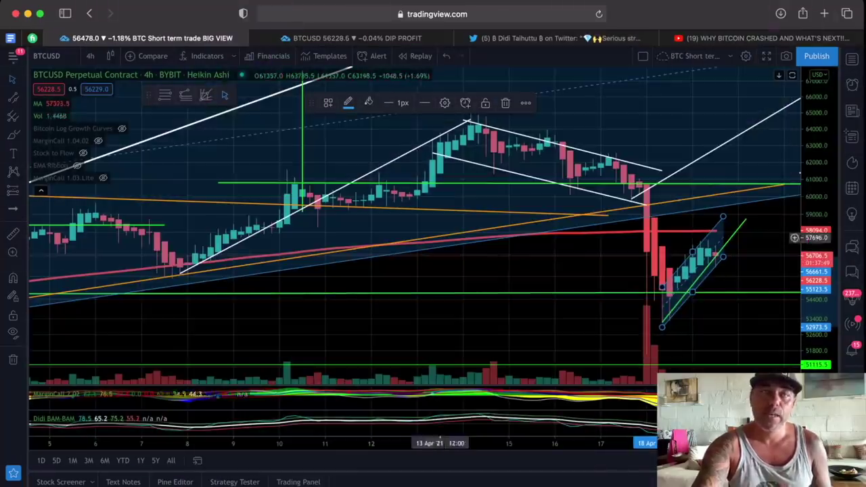
Switch the BTCUSD chart to the 15-minute timeframe.
left_click(90, 55)
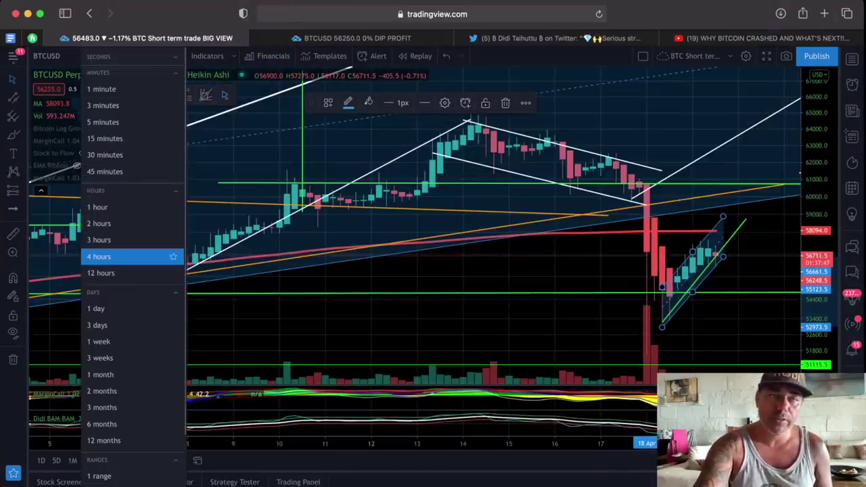
key("Escape")
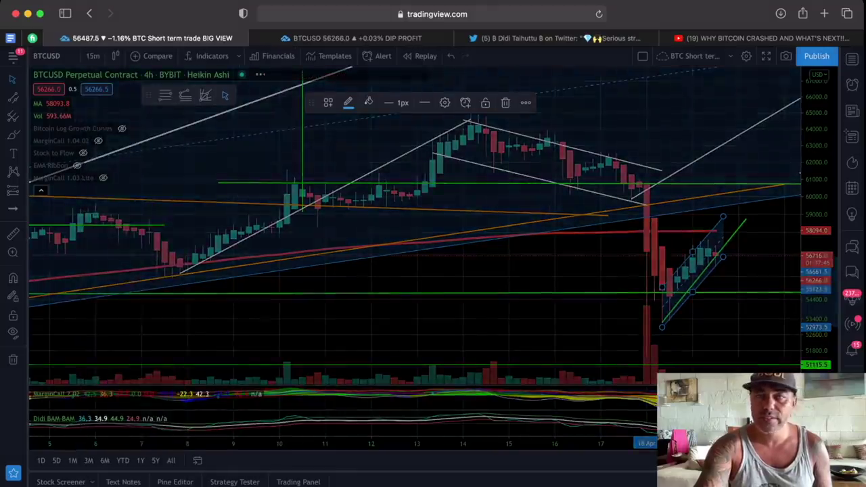
scroll(433, 271, "down", 5)
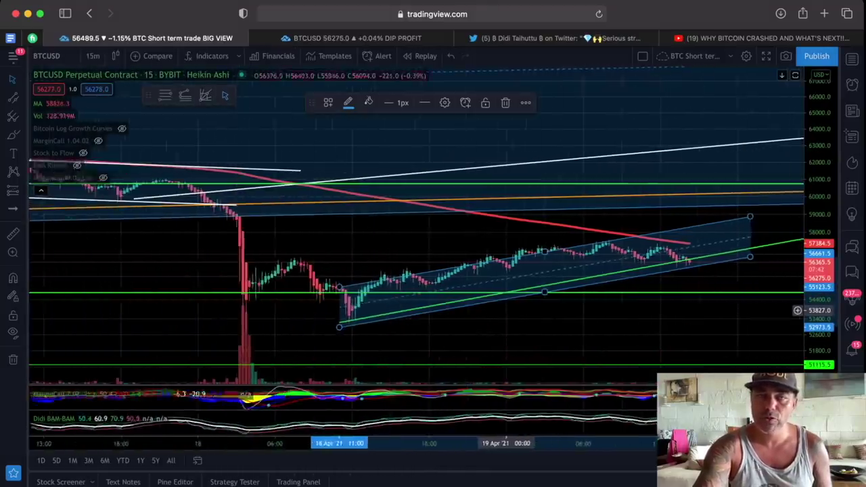
scroll(513, 284, "down", 1)
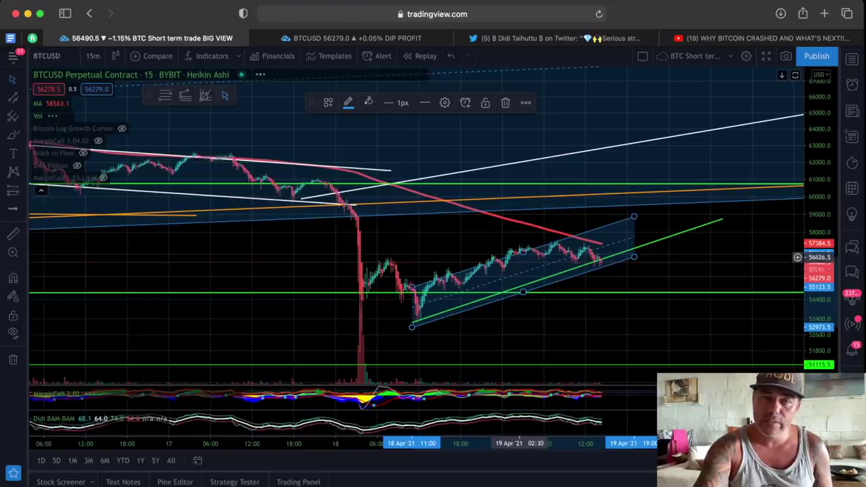
Widen the rebound channel by raising its upper line, then deselect it.
left_click_drag(523, 251, 522, 244)
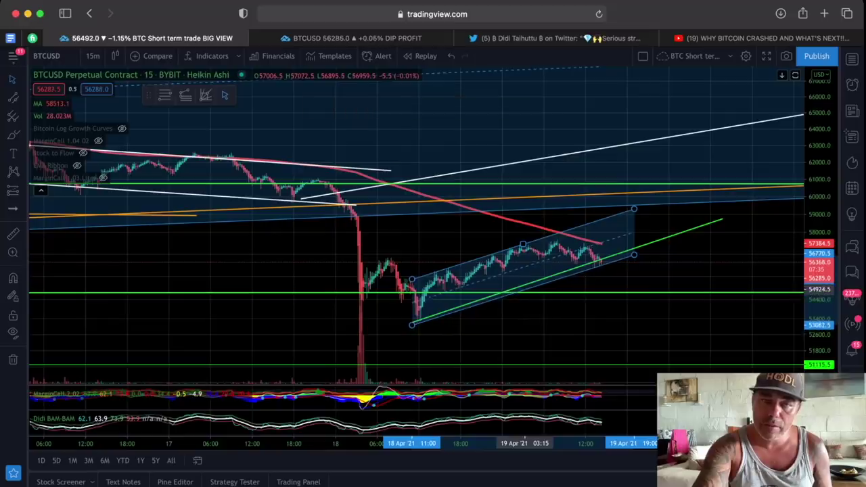
left_click(535, 311)
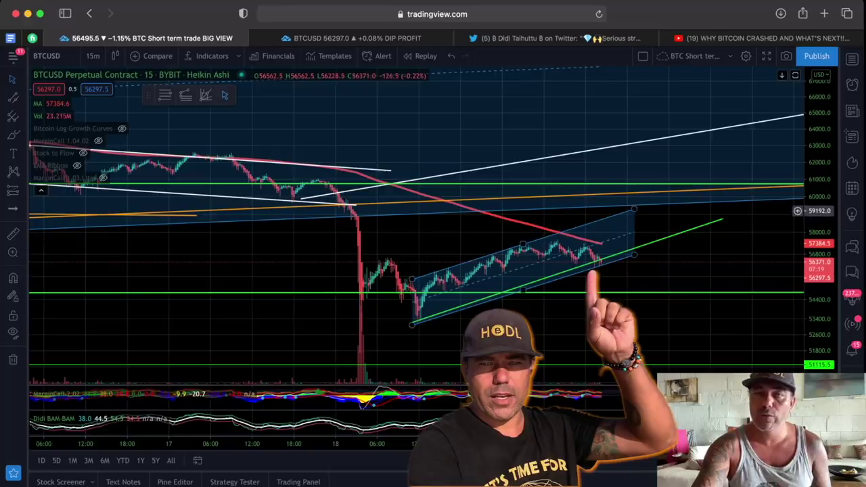
scroll(798, 210, "down", 3)
scroll(797, 220, "down", 4)
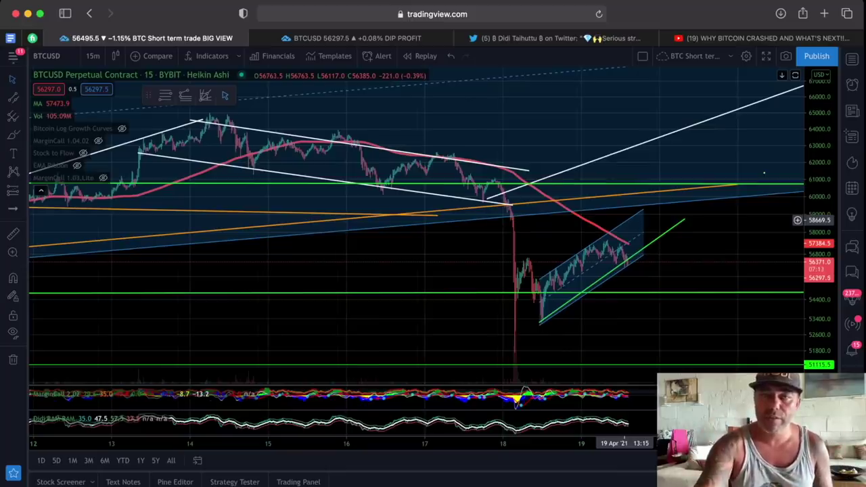
scroll(798, 220, "up", 2)
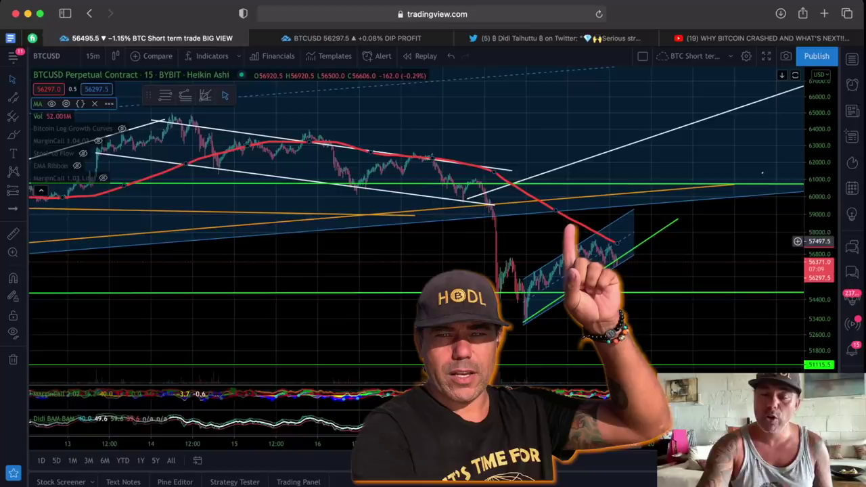
scroll(798, 248, "up", 2)
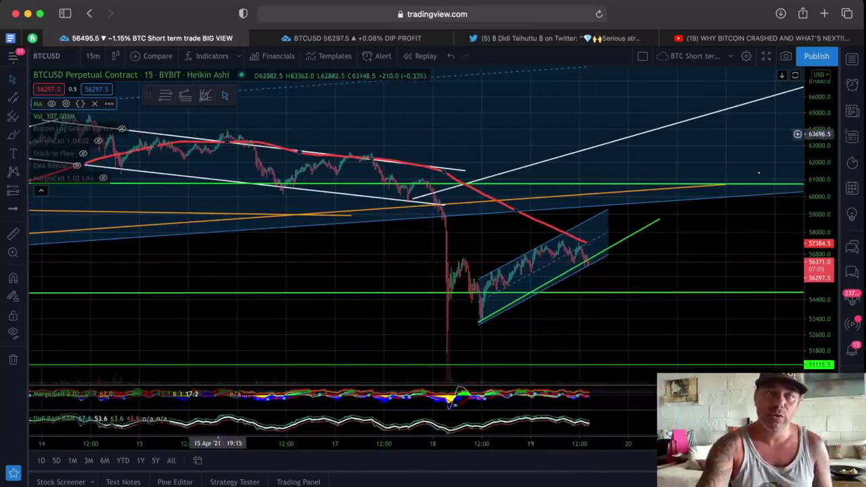
Return the BTCUSD chart from 15-minute to 4-hour Heikin Ashi candles.
left_click(93, 56)
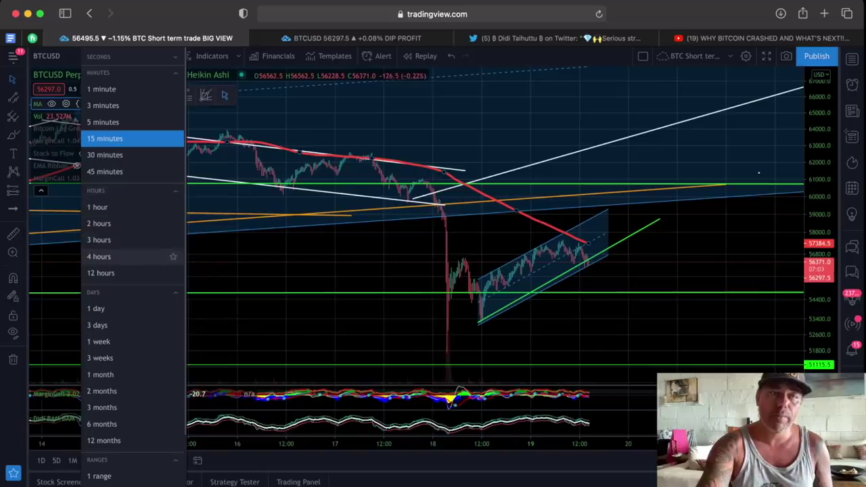
left_click(99, 256)
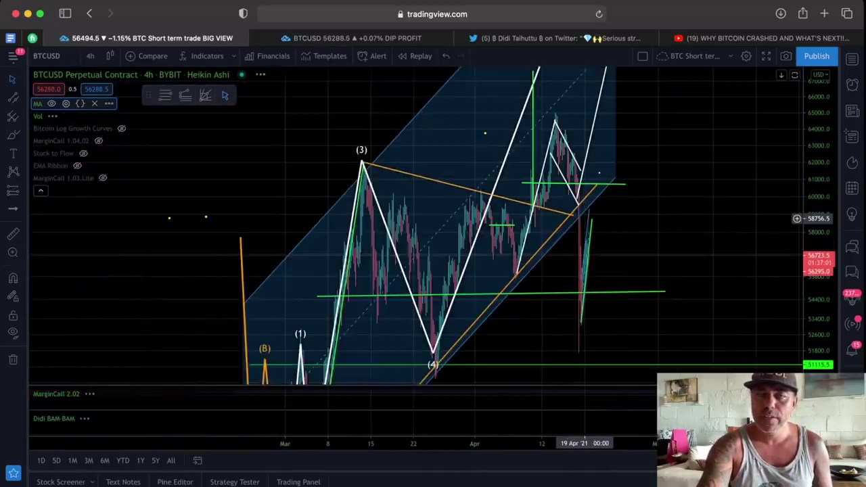
scroll(795, 218, "up", 5)
scroll(794, 218, "up", 5)
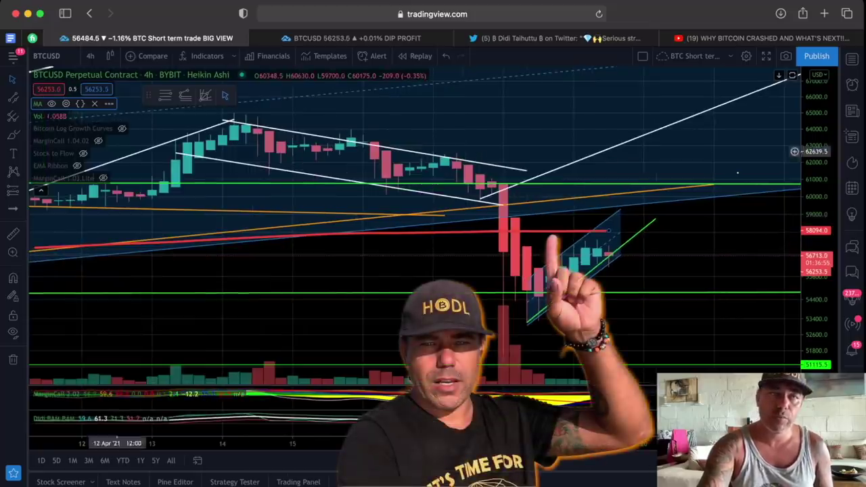
left_click(12, 79)
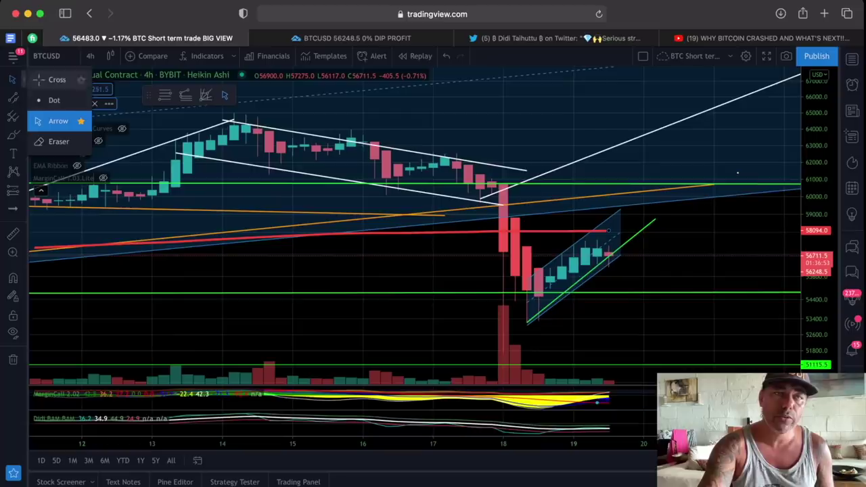
Set the cursor to Cross and pan back to the earlier April candles.
left_click(57, 79)
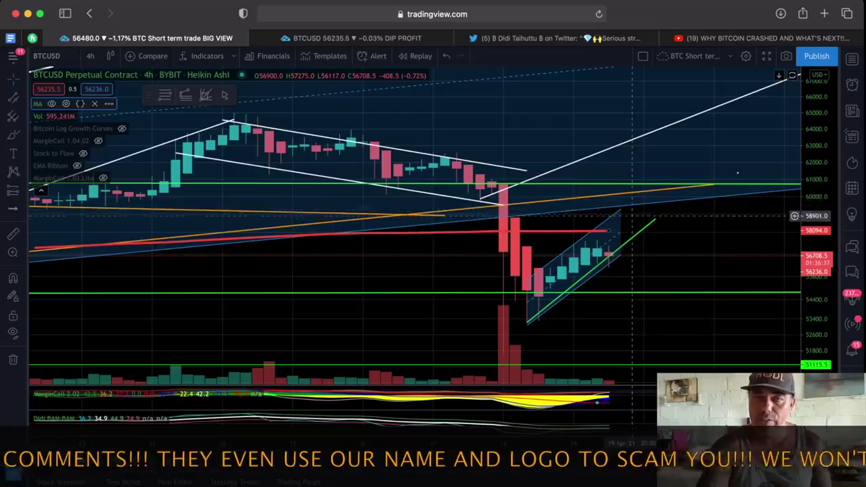
left_click_drag(667, 168, 782, 157)
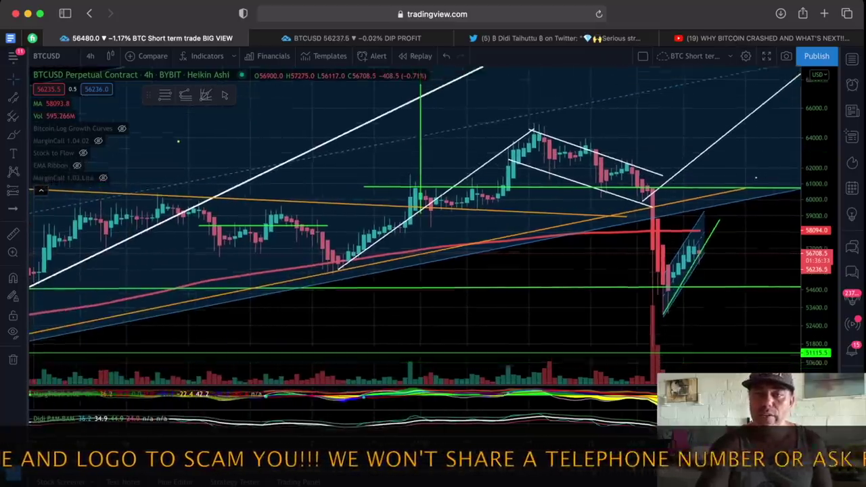
left_click_drag(756, 172, 726, 251)
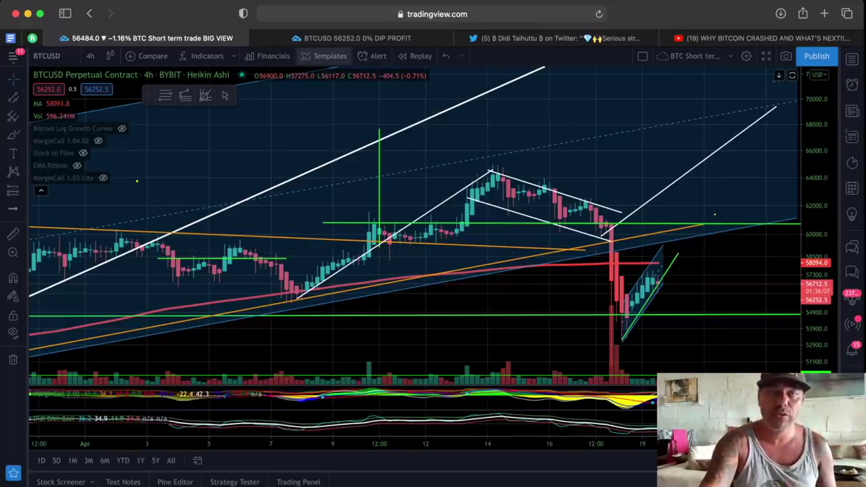
On the DIP PROFIT tab, set the Cross cursor and zoom onto the dip and run boxes.
left_click(325, 38)
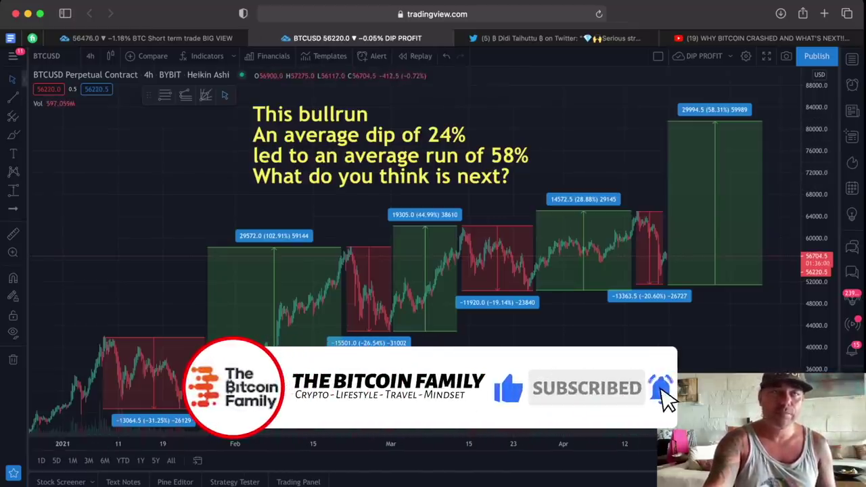
left_click(23, 81)
left_click(57, 80)
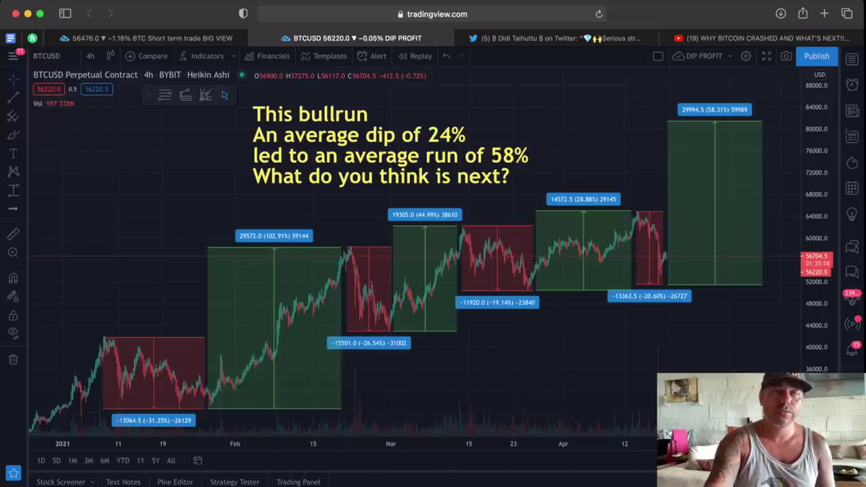
scroll(125, 258, "up", 3)
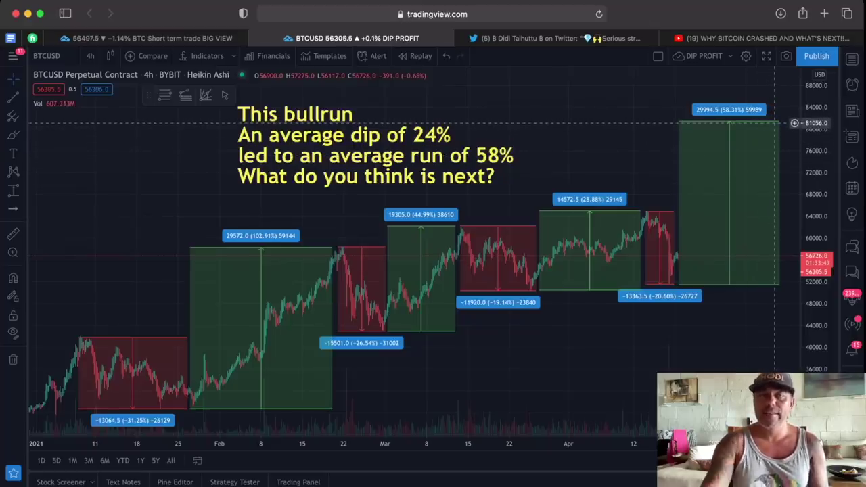
scroll(774, 123, "right", 3)
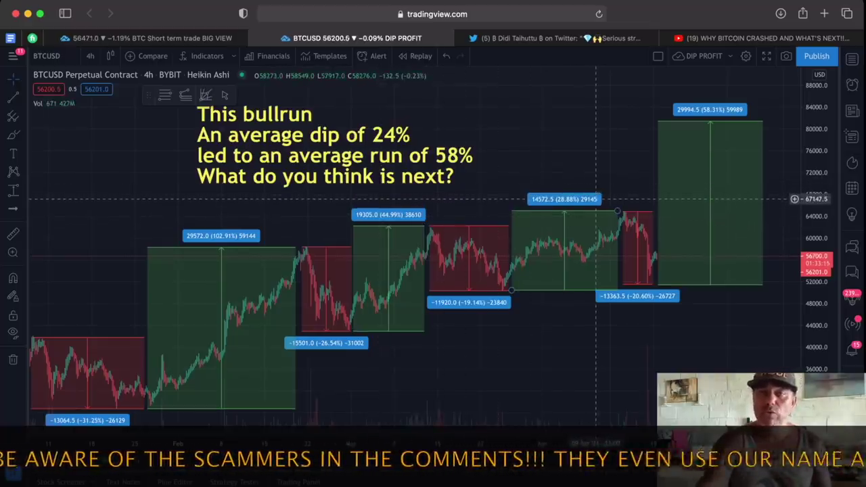
Resize the projected run box from 15.64% up to about 48.75%, then return to BIG VIEW.
left_click_drag(761, 123, 756, 241)
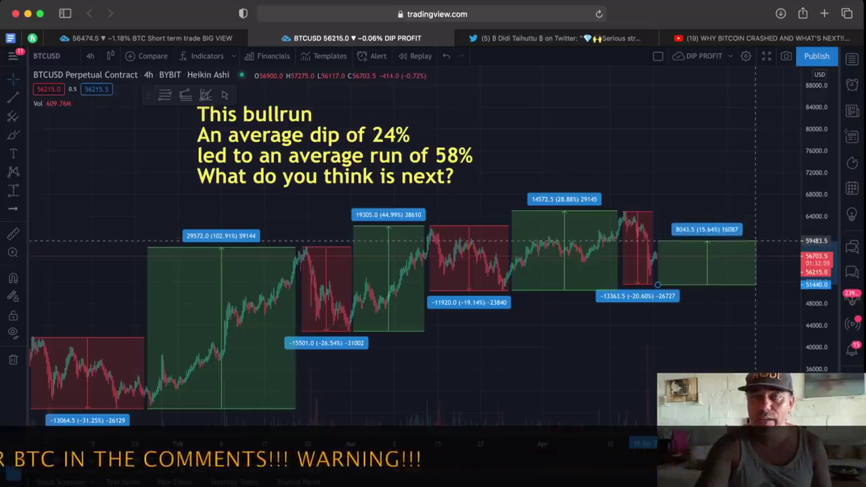
left_click_drag(756, 241, 756, 240)
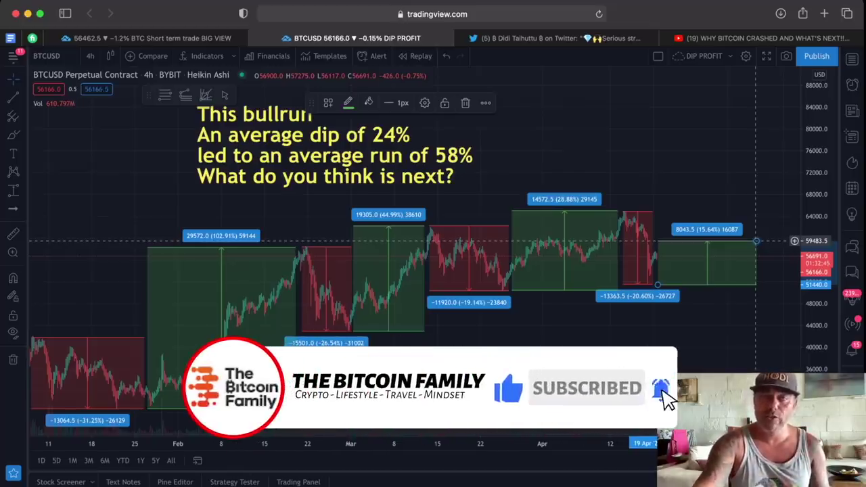
left_click_drag(757, 241, 766, 147)
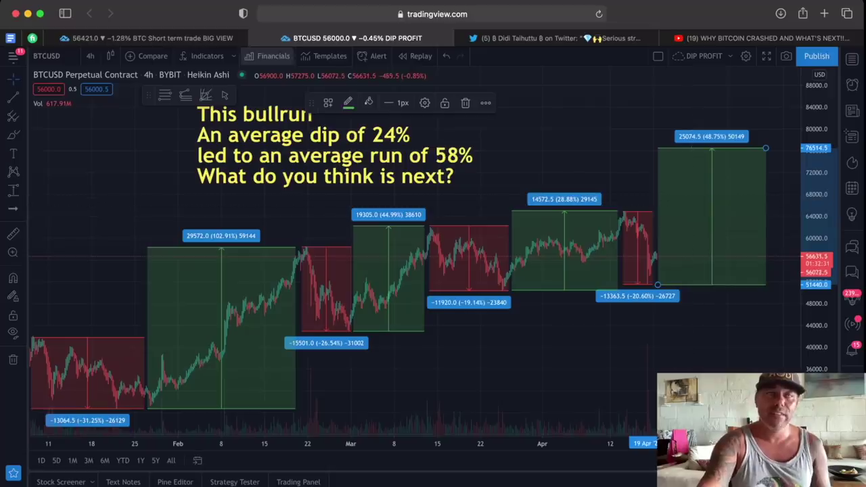
left_click(146, 38)
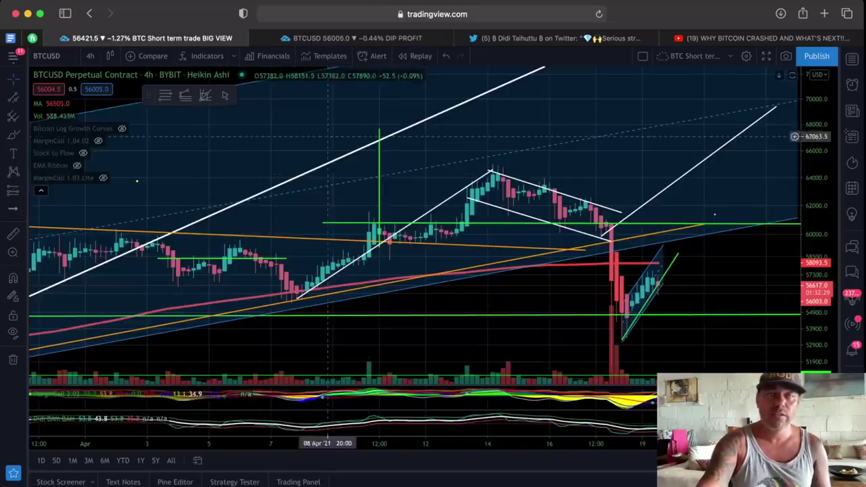
Zoom out on BIG VIEW, then on DIP PROFIT lower the projected run box to 38.26%.
scroll(493, 146, "down", 1)
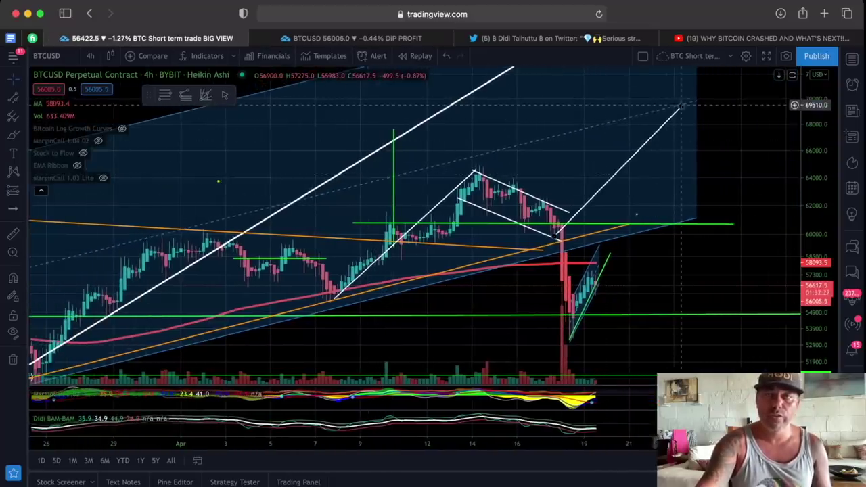
scroll(681, 106, "down", 3)
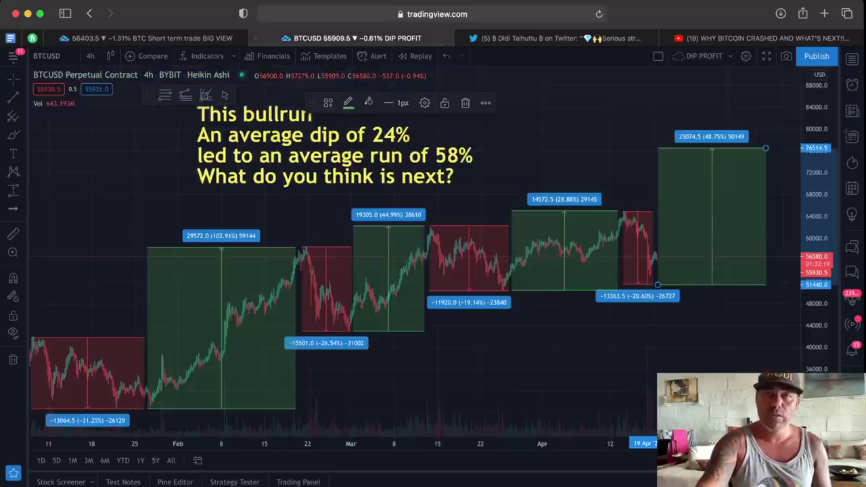
left_click(352, 38)
left_click_drag(765, 147, 763, 177)
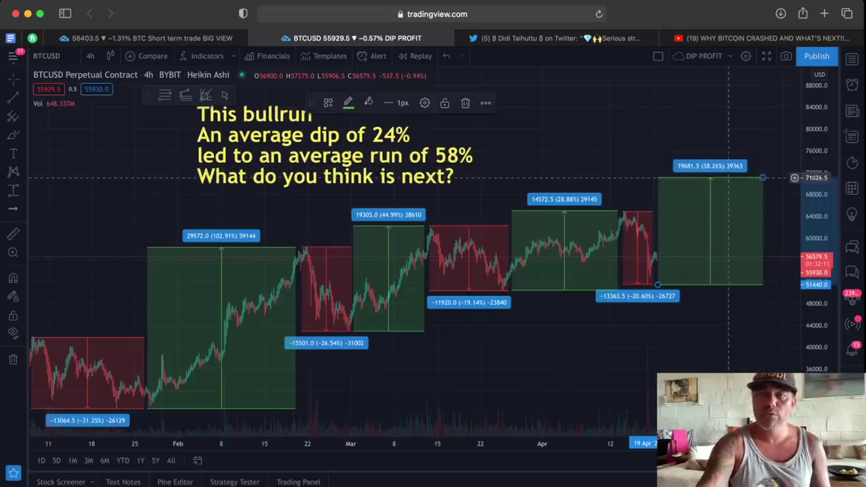